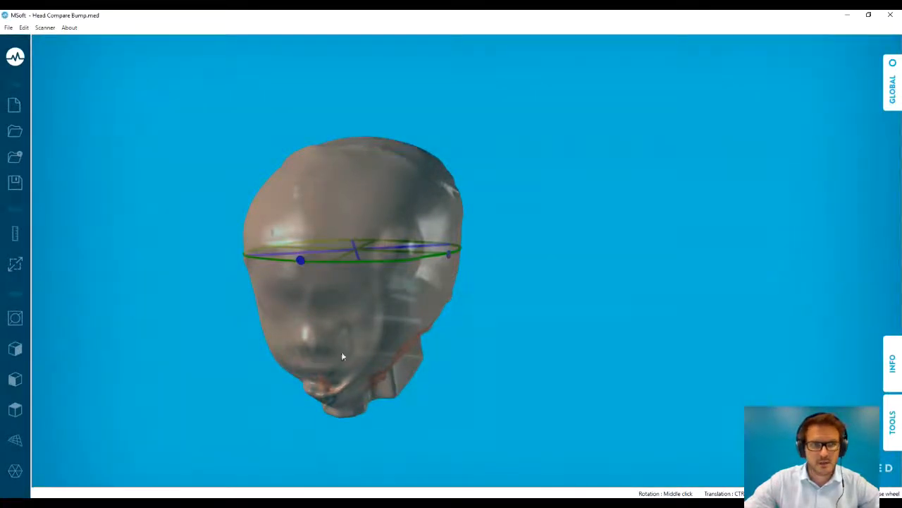
Examine the head scan and its measurement slice from several angles, and view the slice and volume measurements.
{"action": "middle_click_drag", "start_coordinate": [362, 315], "coordinate": [433, 257], "text": "ctrl"}
{"action": "scroll", "coordinate": [433, 267], "scroll_direction": "up", "scroll_amount": 2}
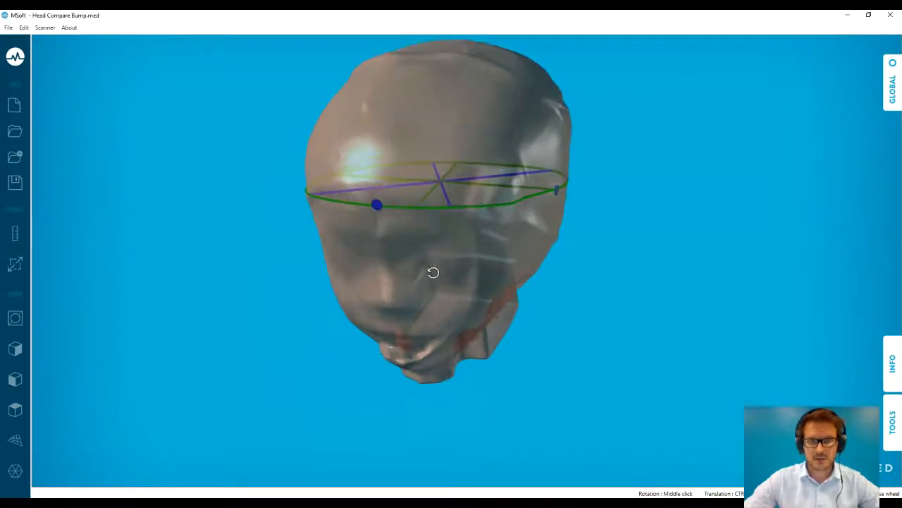
{"action": "scroll", "coordinate": [451, 238], "scroll_direction": "down", "scroll_amount": 2}
{"action": "mouse_move", "coordinate": [451, 237]}
{"action": "middle_mouse_down"}
{"action": "mouse_move", "coordinate": [470, 220]}
{"action": "mouse_move", "coordinate": [489, 218]}
{"action": "mouse_move", "coordinate": [457, 233]}
{"action": "mouse_move", "coordinate": [454, 244]}
{"action": "middle_mouse_up"}
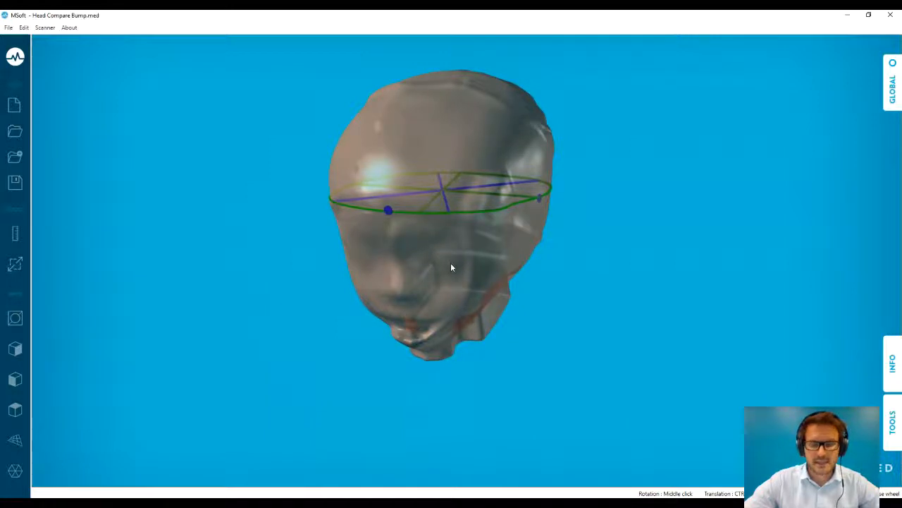
{"action": "middle_click_drag", "start_coordinate": [427, 270], "coordinate": [428, 262]}
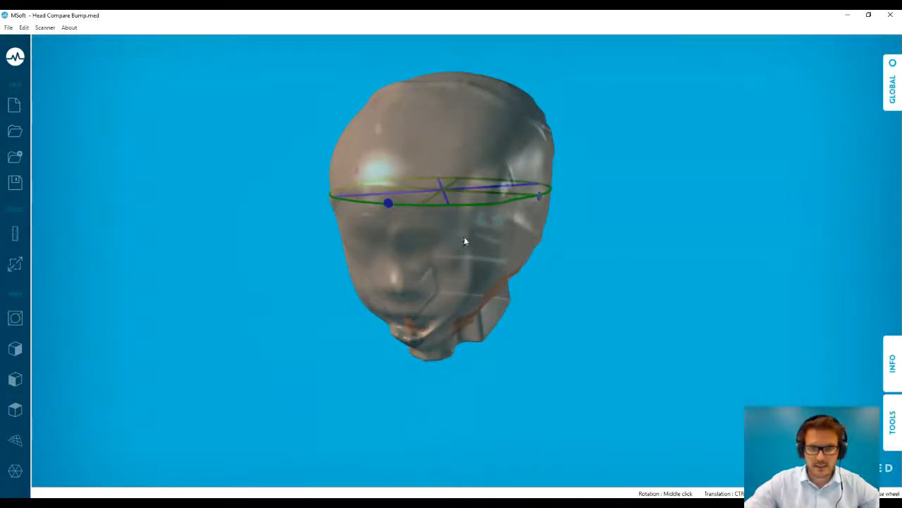
{"action": "scroll", "coordinate": [872, 144], "scroll_direction": "up", "scroll_amount": 2}
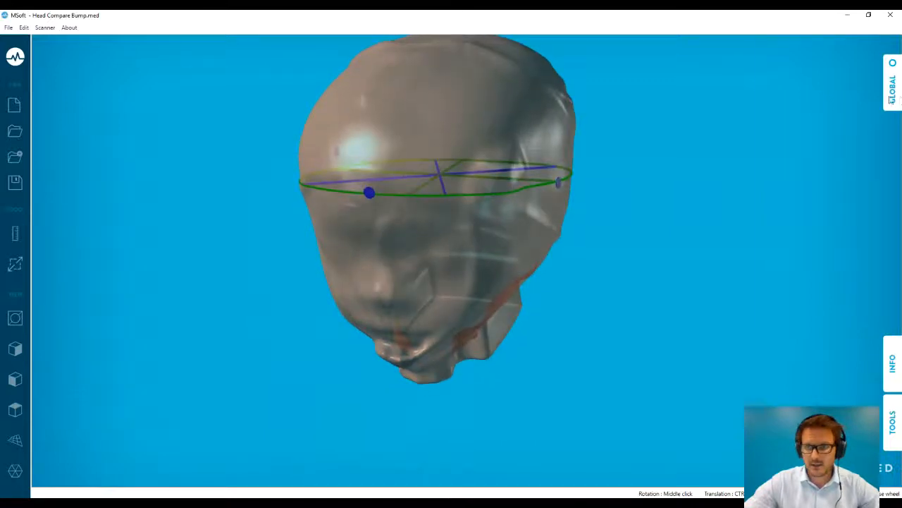
{"action": "left_click", "coordinate": [891, 99]}
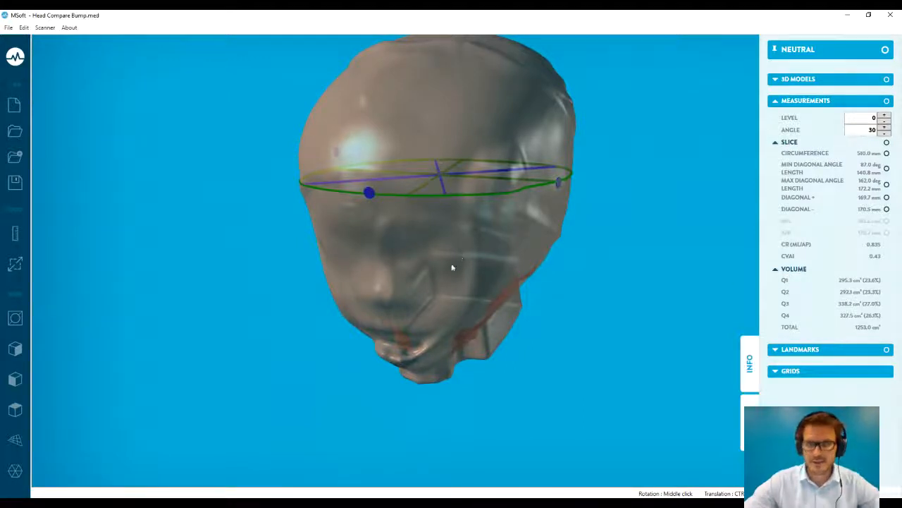
{"action": "middle_click_drag", "start_coordinate": [447, 254], "coordinate": [527, 241]}
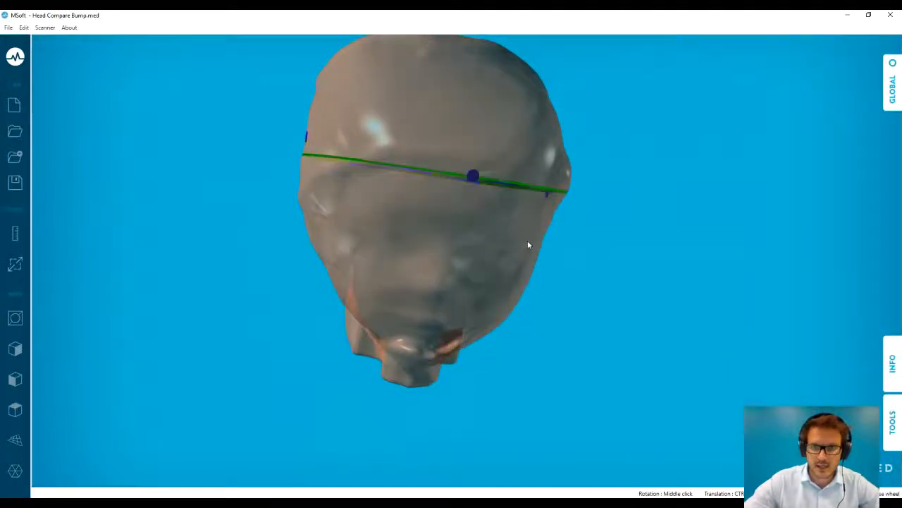
{"action": "middle_click_drag", "start_coordinate": [526, 191], "coordinate": [457, 216]}
{"action": "middle_click_drag", "start_coordinate": [467, 266], "coordinate": [464, 262]}
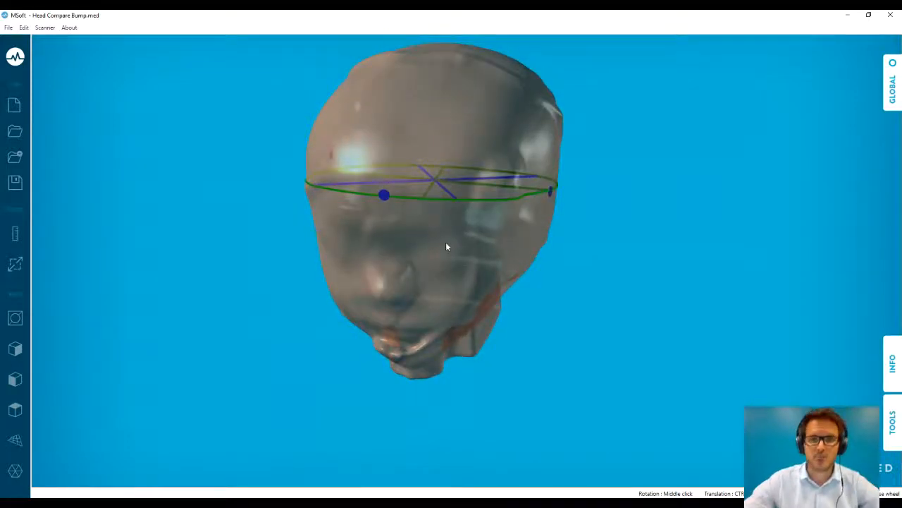
{"action": "mouse_move", "coordinate": [428, 245]}
{"action": "middle_mouse_down"}
{"action": "mouse_move", "coordinate": [457, 228]}
{"action": "mouse_move", "coordinate": [429, 216]}
{"action": "mouse_move", "coordinate": [417, 242]}
{"action": "middle_mouse_up"}
{"action": "scroll", "coordinate": [458, 224], "scroll_direction": "up", "scroll_amount": 2}
{"action": "scroll", "coordinate": [457, 229], "scroll_direction": "down", "scroll_amount": 3}
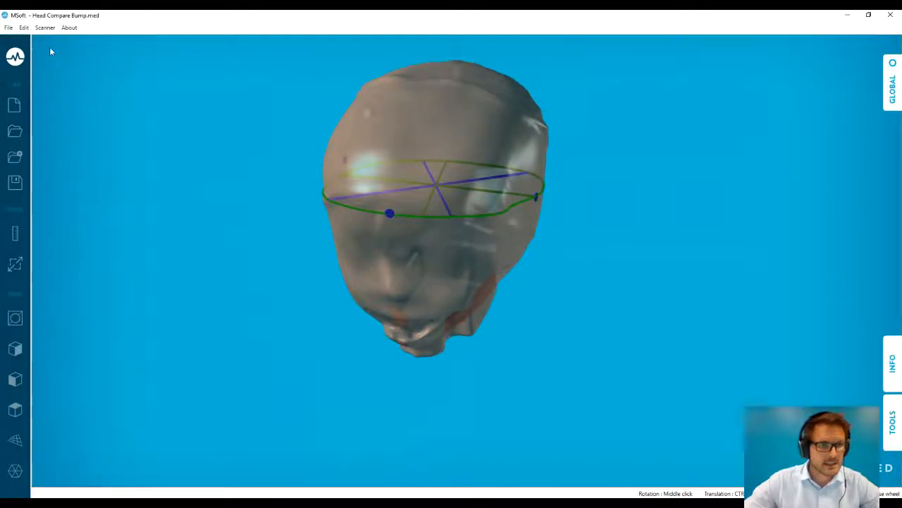
Load a second head scan to compare with the open one.
{"action": "left_click", "coordinate": [8, 29]}
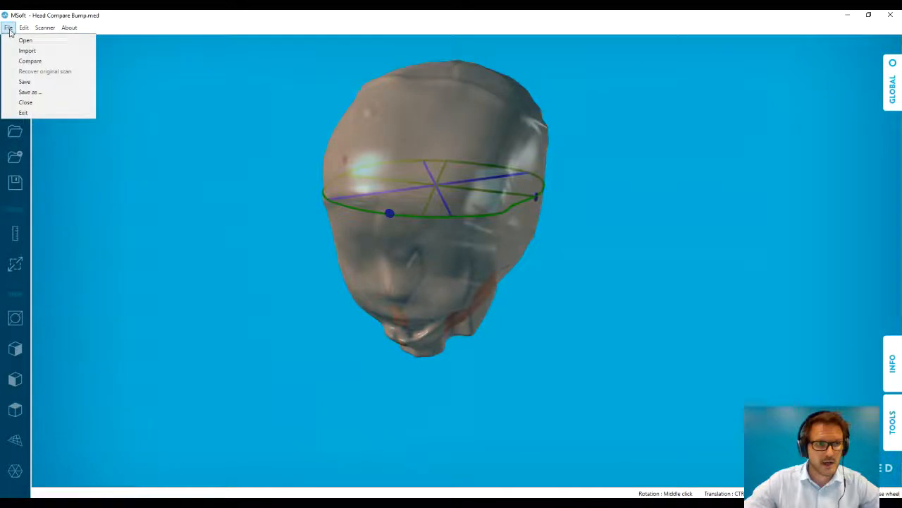
{"action": "left_click", "coordinate": [29, 61]}
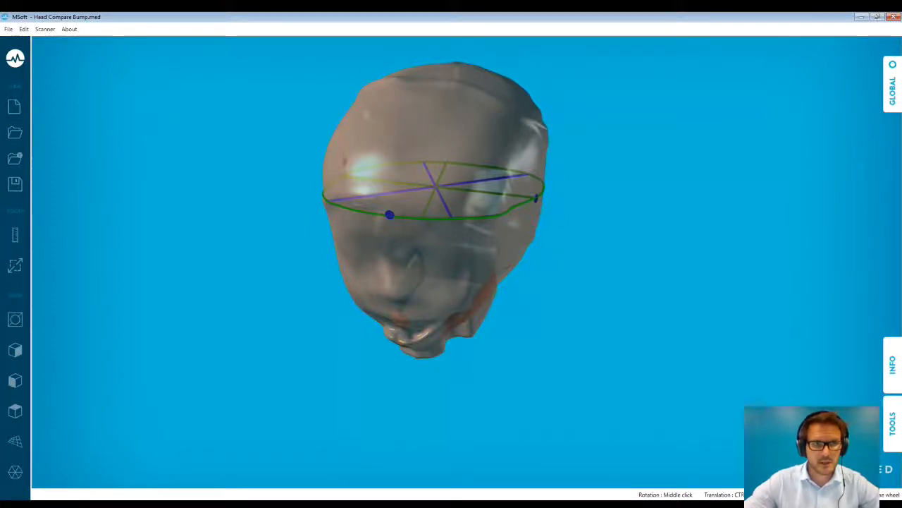
{"action": "double_click", "coordinate": [158, 127]}
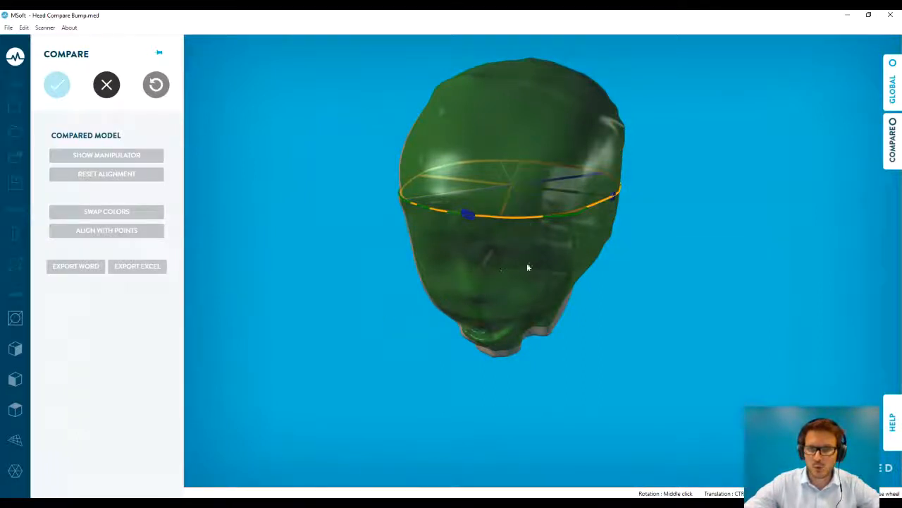
Examine the two overlaid head scans from the front, sides and face to see where their surfaces and slices differ.
{"action": "middle_click_drag", "start_coordinate": [574, 274], "coordinate": [502, 218]}
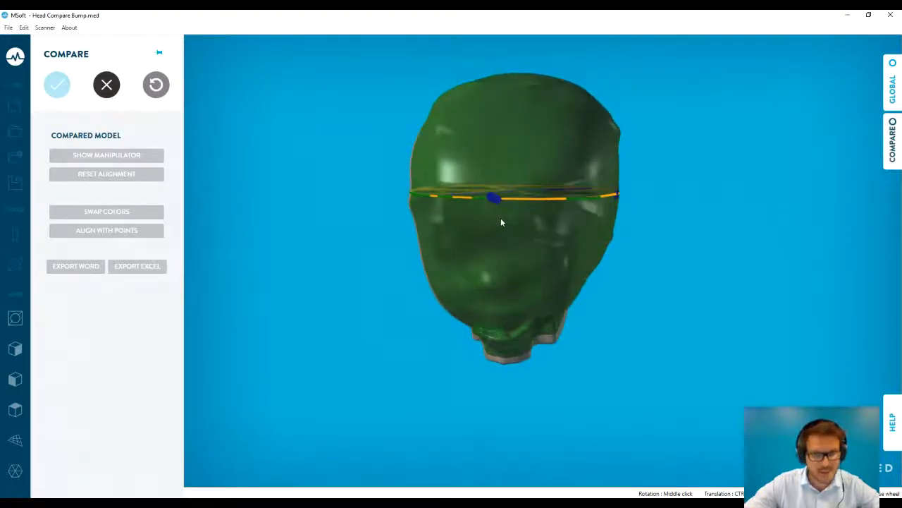
{"action": "middle_click_drag", "start_coordinate": [524, 221], "coordinate": [366, 217]}
{"action": "scroll", "coordinate": [572, 191], "scroll_direction": "up", "scroll_amount": 2}
{"action": "scroll", "coordinate": [275, 228], "scroll_direction": "up", "scroll_amount": 1}
{"action": "scroll", "coordinate": [320, 218], "scroll_direction": "down", "scroll_amount": 3}
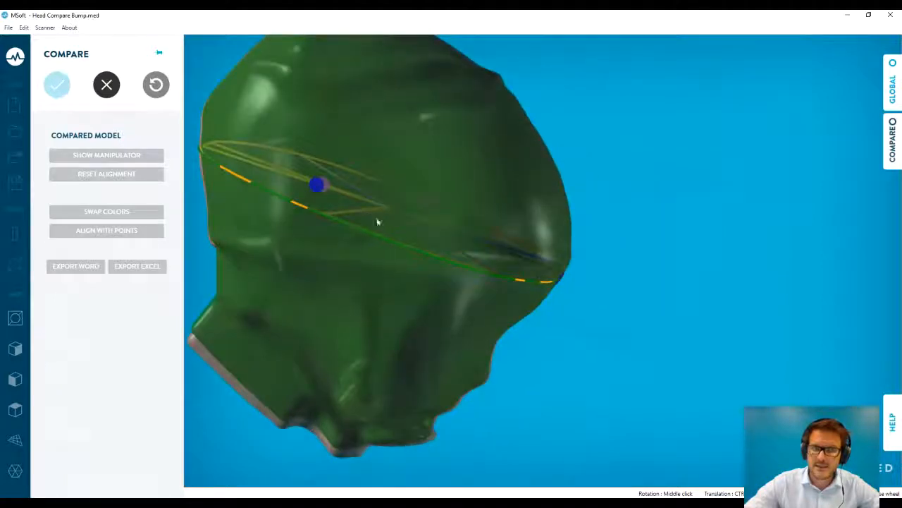
{"action": "middle_click_drag", "start_coordinate": [437, 244], "coordinate": [655, 327]}
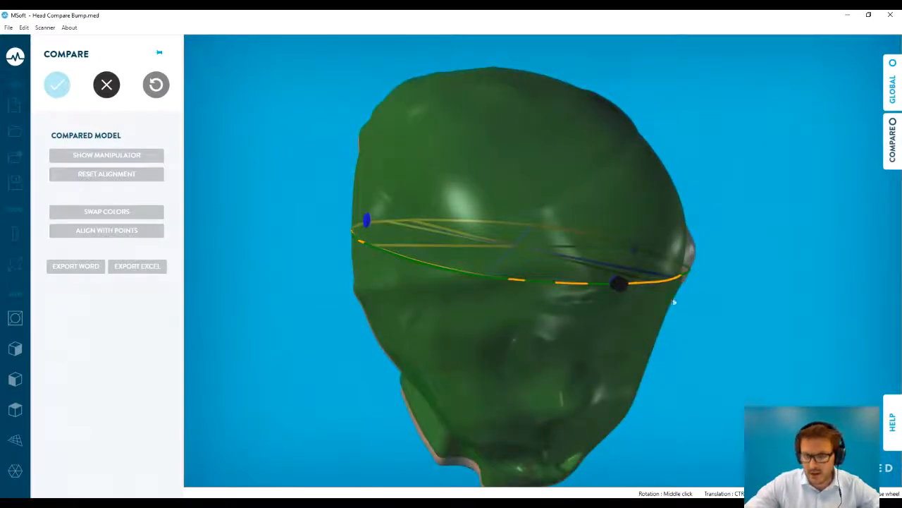
{"action": "middle_click_drag", "start_coordinate": [641, 329], "coordinate": [547, 331]}
{"action": "middle_click_drag", "start_coordinate": [604, 282], "coordinate": [459, 308], "text": "ctrl"}
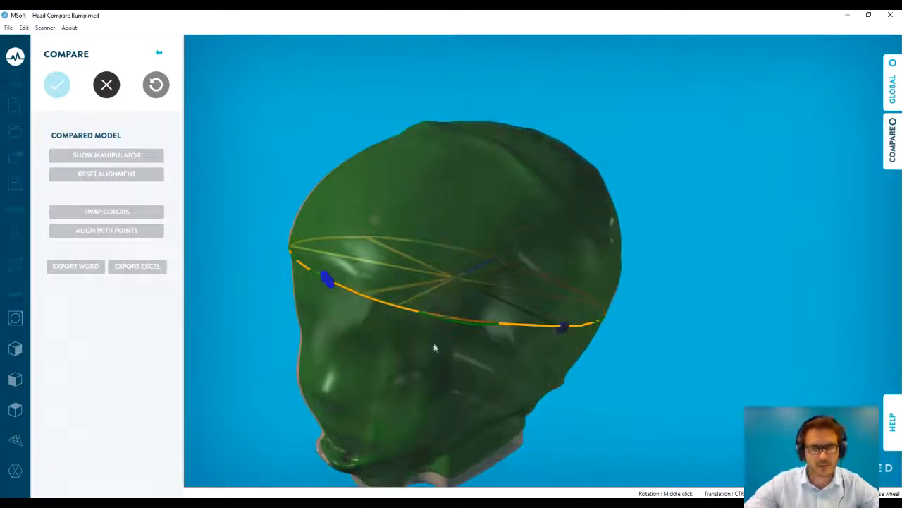
{"action": "middle_click_drag", "start_coordinate": [423, 368], "coordinate": [475, 319]}
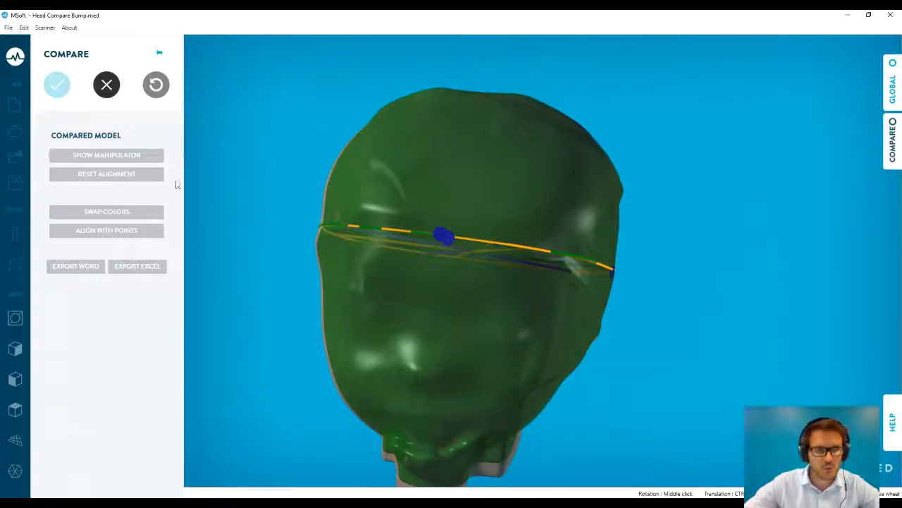
Show the manipulator on the compared model and shift the head slightly sideways and upward.
{"action": "left_click", "coordinate": [133, 157]}
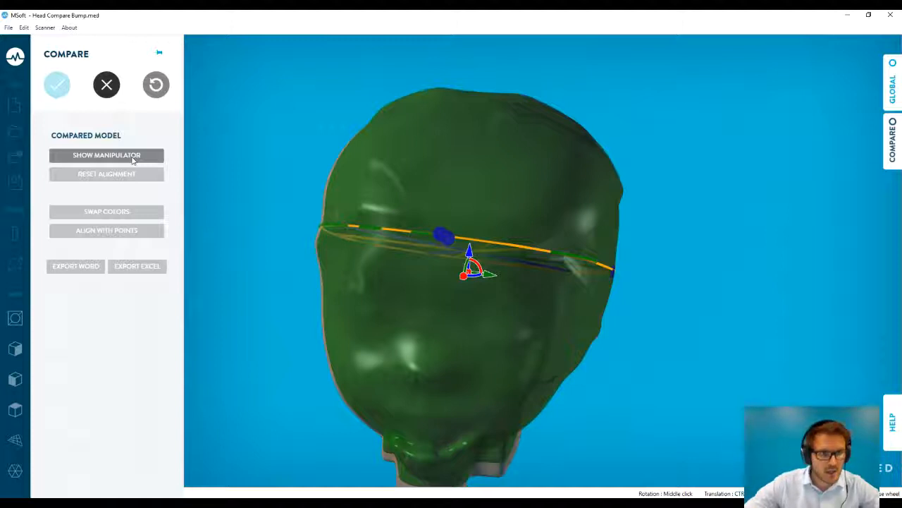
{"action": "mouse_move", "coordinate": [383, 302]}
{"action": "middle_mouse_down"}
{"action": "mouse_move", "coordinate": [399, 313]}
{"action": "mouse_move", "coordinate": [391, 310]}
{"action": "middle_mouse_up"}
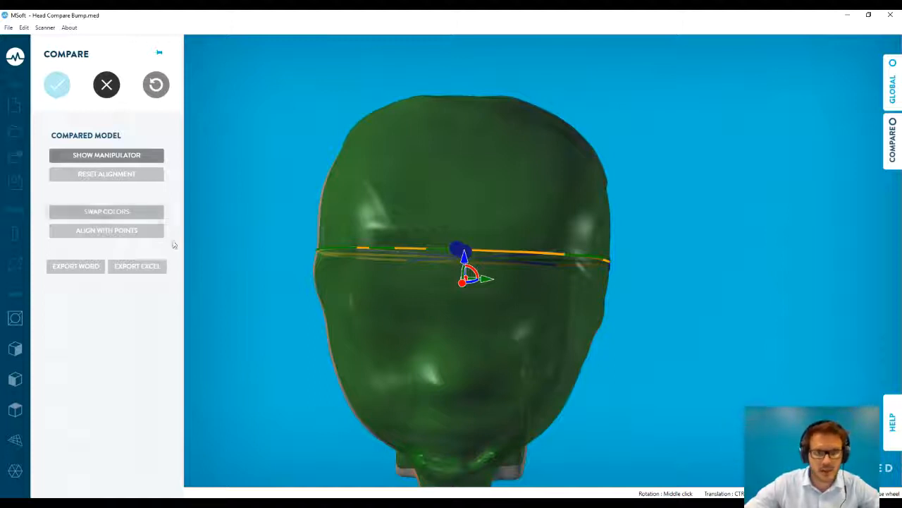
{"action": "middle_click_drag", "start_coordinate": [424, 325], "coordinate": [506, 284]}
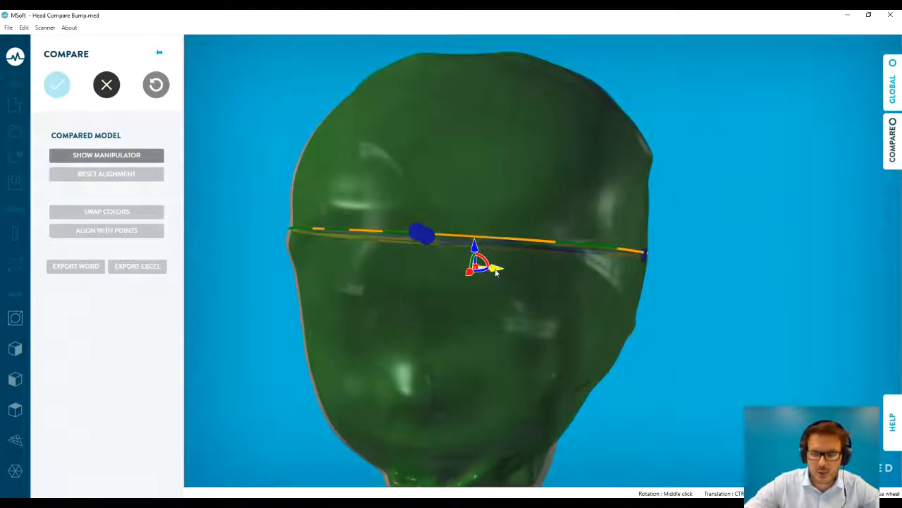
{"action": "left_click_drag", "start_coordinate": [496, 273], "coordinate": [493, 272]}
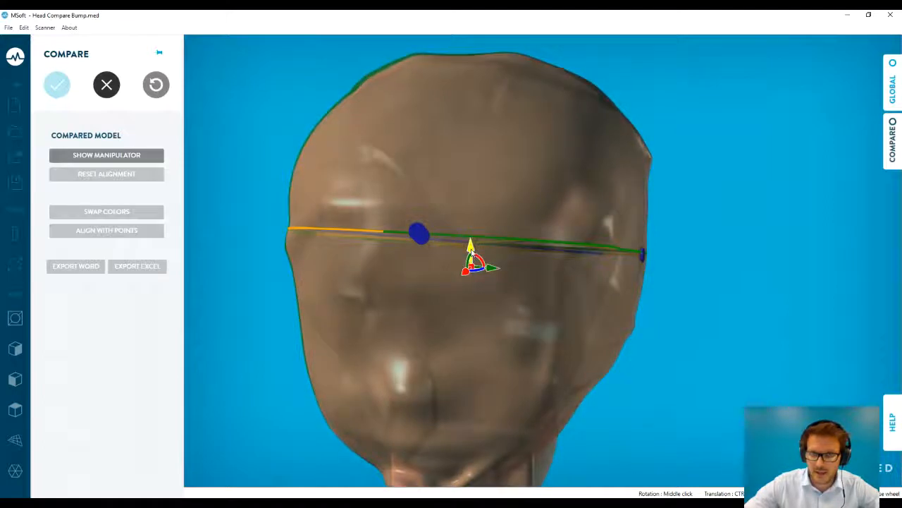
{"action": "left_click_drag", "start_coordinate": [470, 245], "coordinate": [471, 242]}
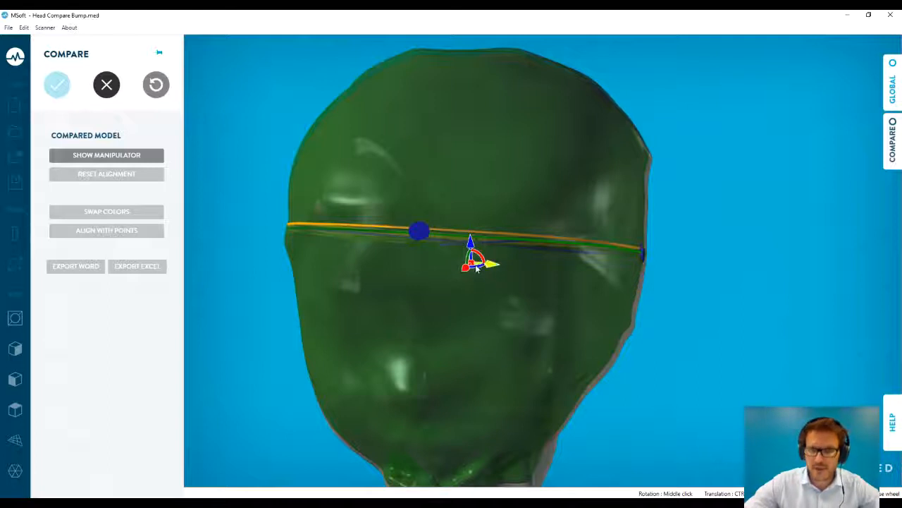
Rotate the compared head model slightly about two axes with the manipulator.
{"action": "middle_click_drag", "start_coordinate": [481, 289], "coordinate": [477, 279]}
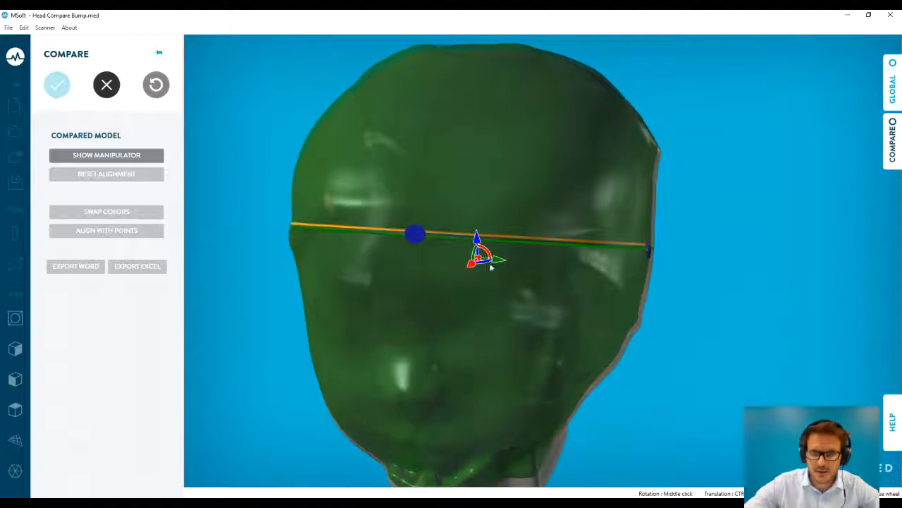
{"action": "middle_click_drag", "start_coordinate": [490, 286], "coordinate": [495, 280]}
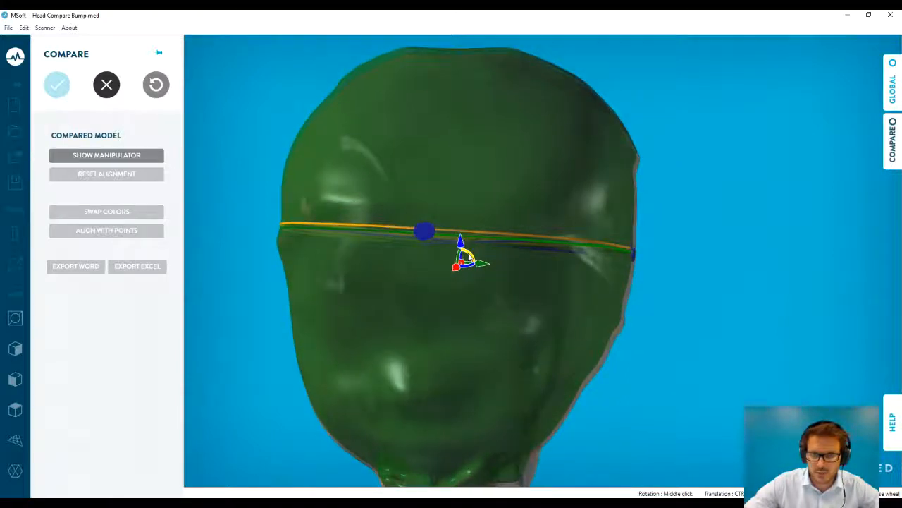
{"action": "mouse_move", "coordinate": [470, 256]}
{"action": "left_mouse_down"}
{"action": "mouse_move", "coordinate": [474, 264]}
{"action": "mouse_move", "coordinate": [456, 253]}
{"action": "left_mouse_up"}
{"action": "left_click_drag", "start_coordinate": [484, 283], "coordinate": [499, 313]}
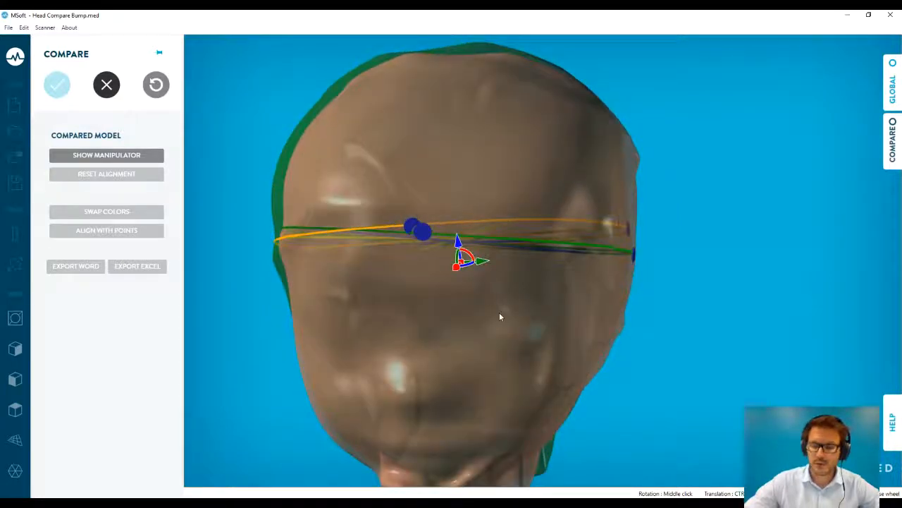
{"action": "middle_click_drag", "start_coordinate": [559, 301], "coordinate": [489, 302]}
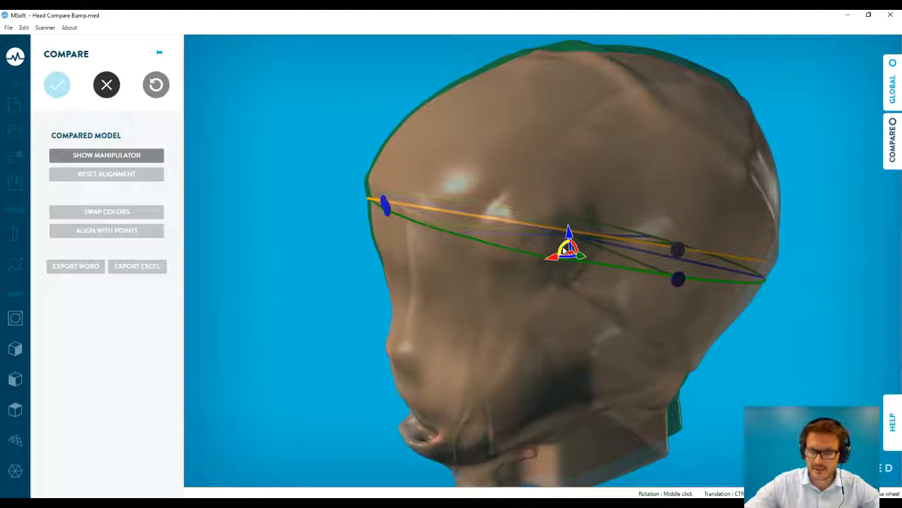
{"action": "left_click_drag", "start_coordinate": [562, 252], "coordinate": [564, 248]}
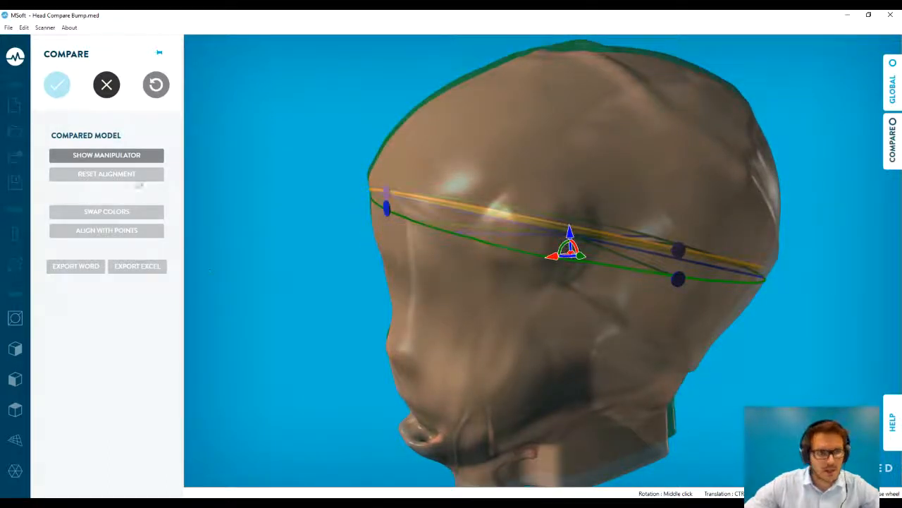
Hide the manipulator and reset the compared model's alignment.
{"action": "middle_click_drag", "start_coordinate": [433, 304], "coordinate": [475, 325]}
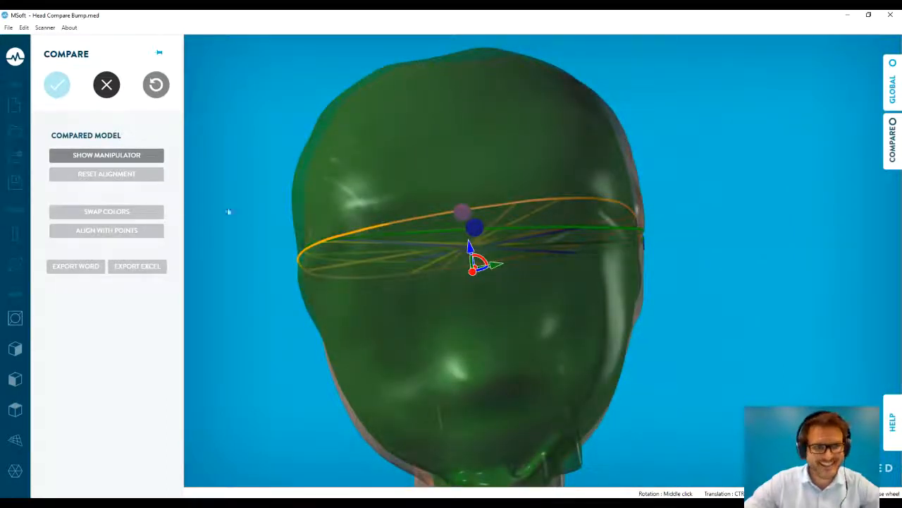
{"action": "left_click", "coordinate": [115, 158]}
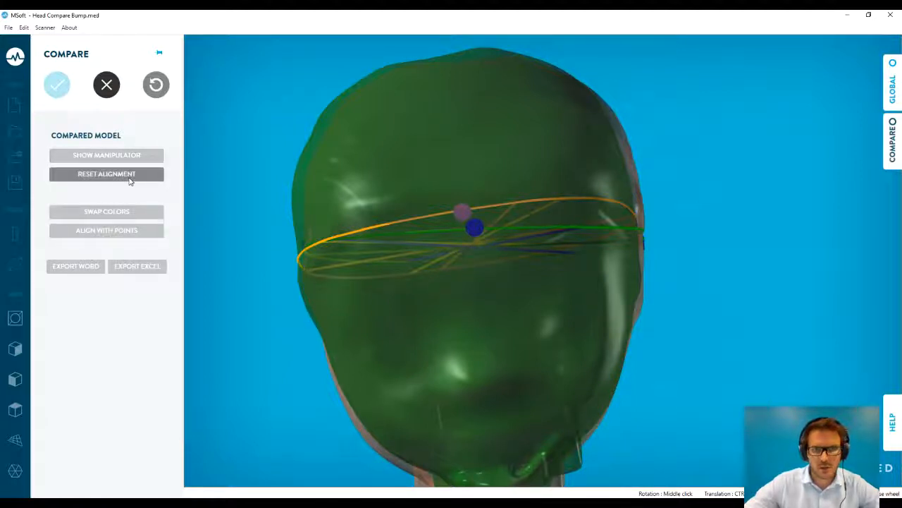
{"action": "left_click", "coordinate": [122, 180]}
{"action": "middle_click_drag", "start_coordinate": [413, 308], "coordinate": [514, 320]}
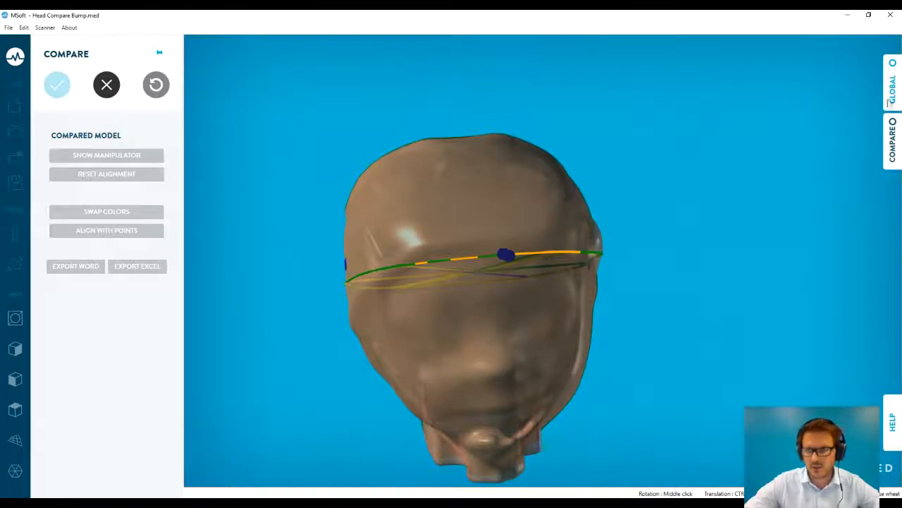
Pin the original and compared scans' measurement data open side by side and expand the 3D model settings of both.
{"action": "left_click", "coordinate": [892, 99]}
{"action": "left_click", "coordinate": [753, 138]}
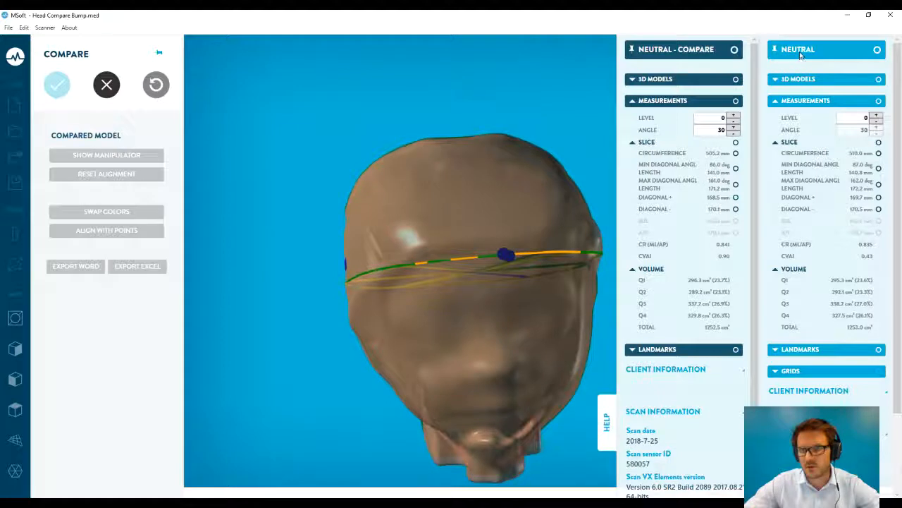
{"action": "left_click", "coordinate": [633, 51]}
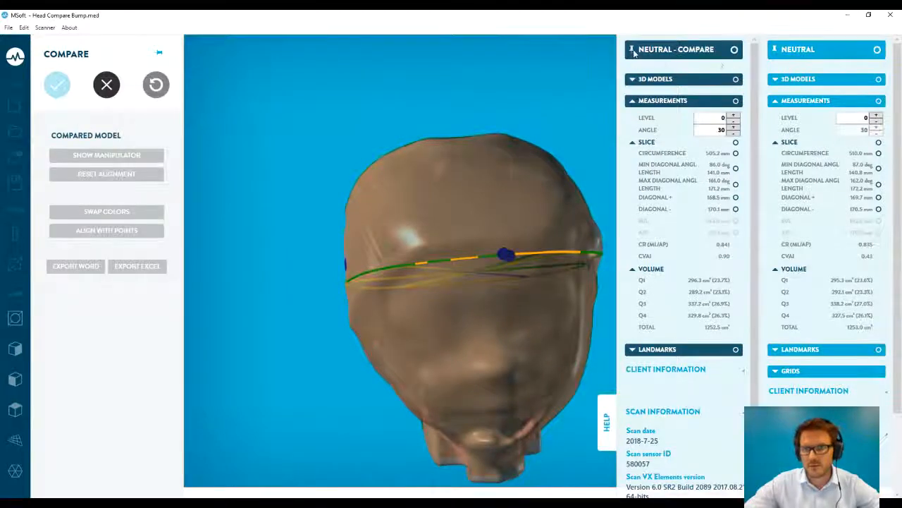
{"action": "left_click", "coordinate": [776, 51]}
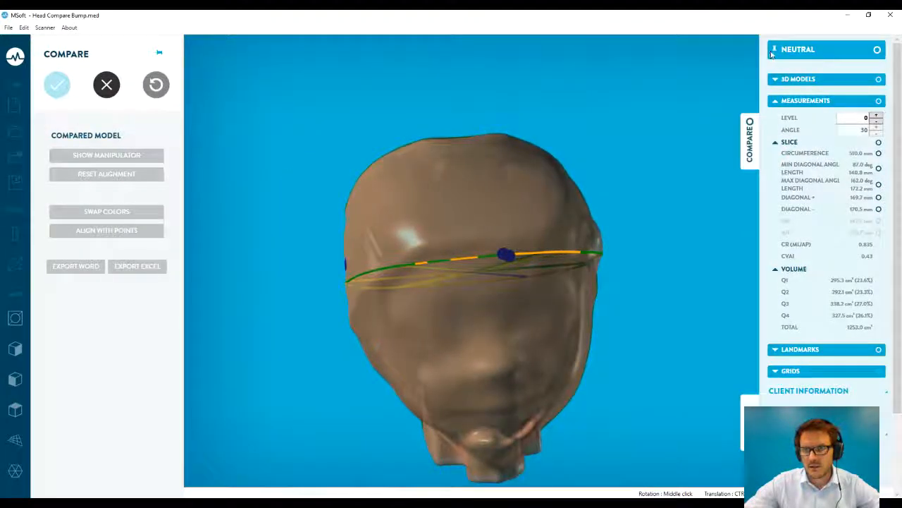
{"action": "left_click", "coordinate": [750, 139]}
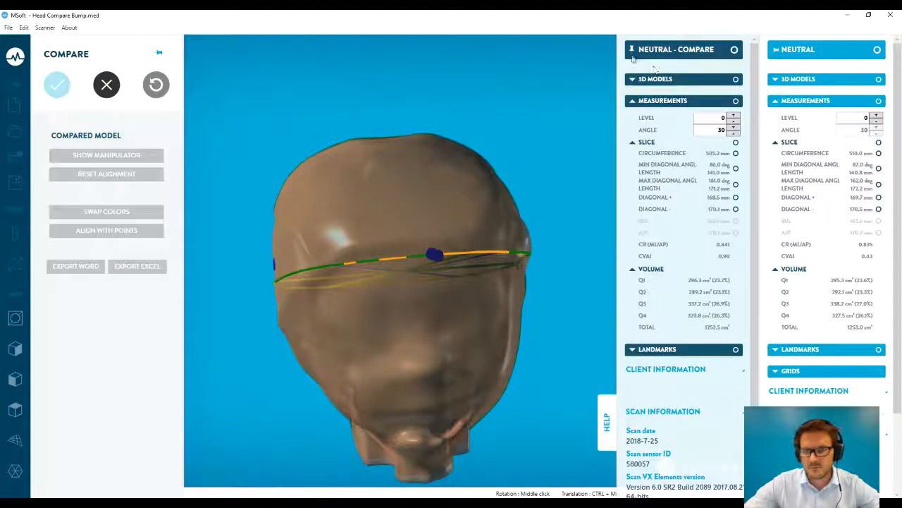
{"action": "left_click", "coordinate": [634, 80]}
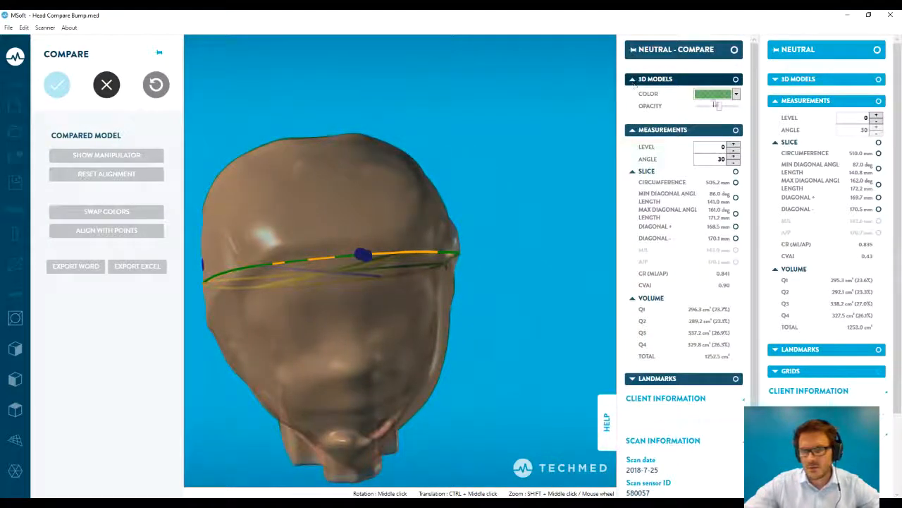
{"action": "left_click", "coordinate": [775, 80]}
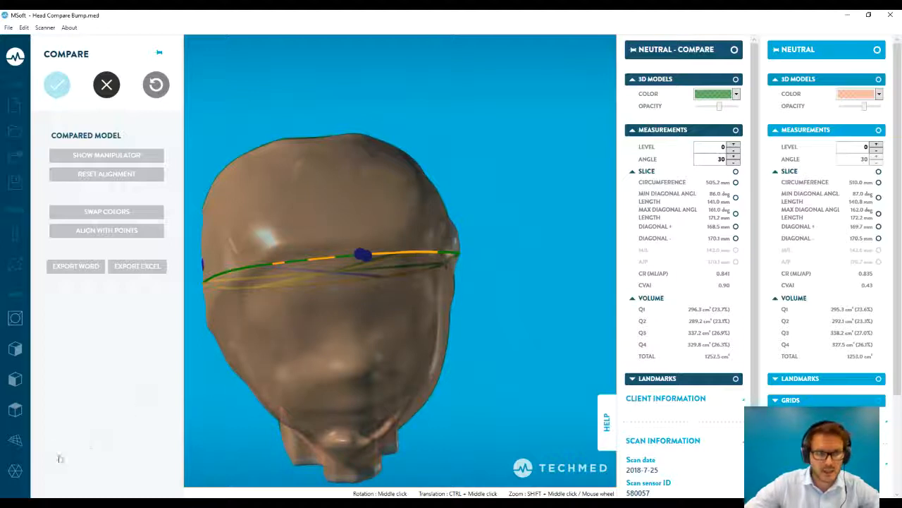
Display the overlaid head scans as wireframe meshes and inspect where their surfaces differ.
{"action": "scroll", "coordinate": [272, 335], "scroll_direction": "up", "scroll_amount": 2}
{"action": "middle_click_drag", "start_coordinate": [272, 335], "coordinate": [342, 316], "text": "ctrl"}
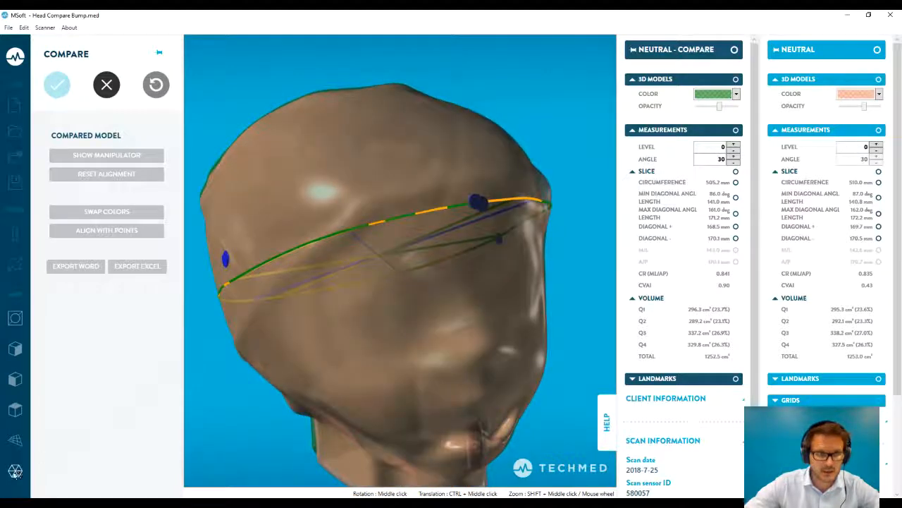
{"action": "left_click", "coordinate": [16, 471]}
{"action": "middle_click_drag", "start_coordinate": [345, 351], "coordinate": [330, 356]}
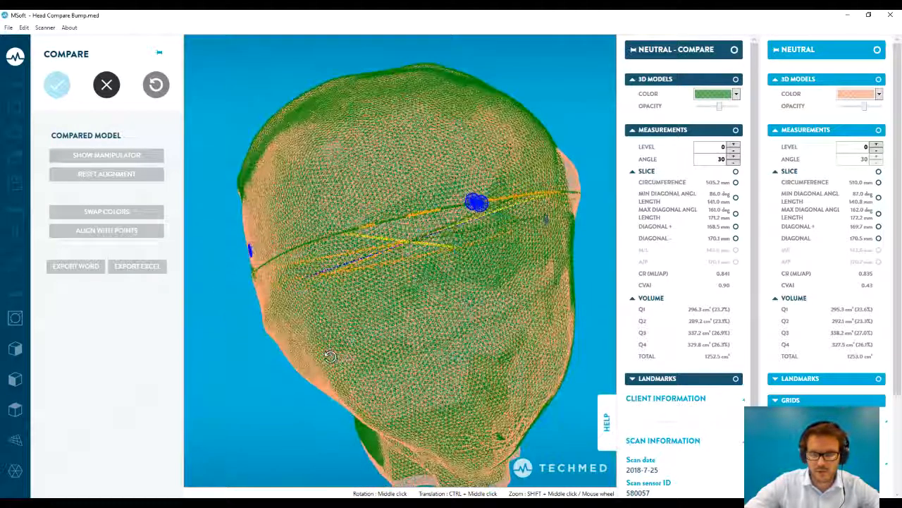
{"action": "middle_click_drag", "start_coordinate": [441, 288], "coordinate": [553, 243]}
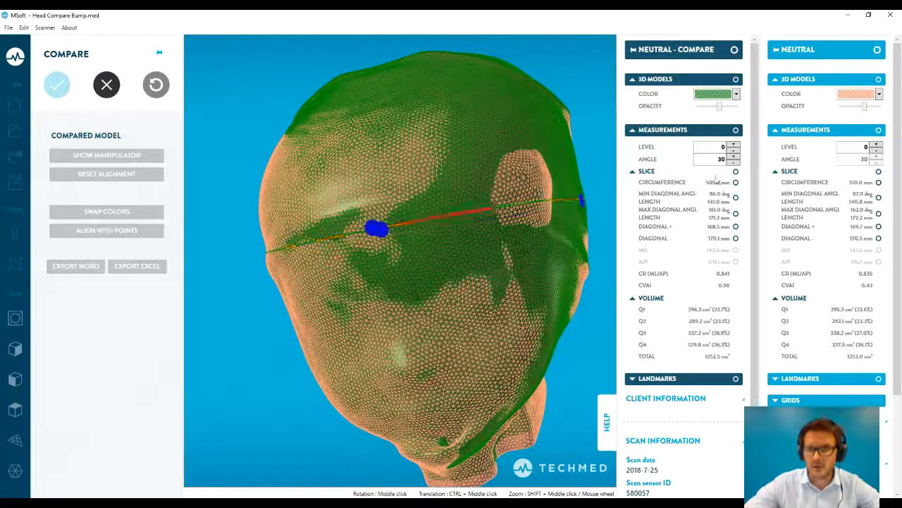
Set the measurement level of the compared scan (Neutral - Compare) to 14.
{"action": "left_click", "coordinate": [734, 144]}
{"action": "left_click", "coordinate": [734, 144]}
{"action": "left_click", "coordinate": [734, 144]}
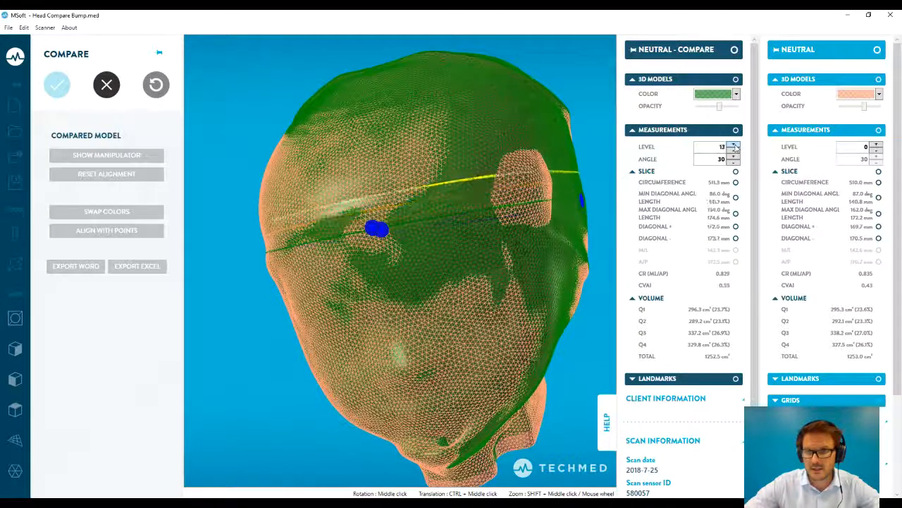
{"action": "left_click", "coordinate": [733, 144]}
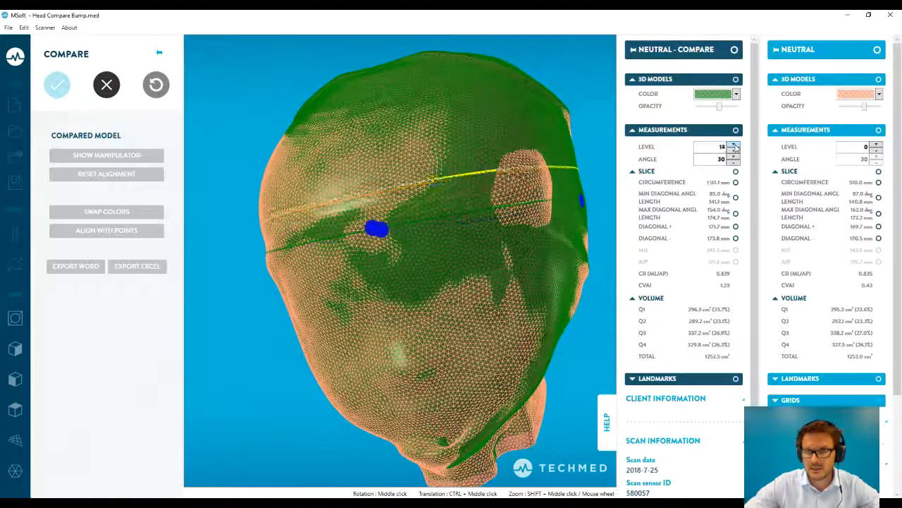
Raise the Neutral scan's measurement level to 14, then lower it to 13.
{"action": "left_click", "coordinate": [877, 146]}
{"action": "left_click", "coordinate": [877, 146]}
{"action": "left_click", "coordinate": [877, 146]}
{"action": "left_click", "coordinate": [877, 146]}
{"action": "left_click", "coordinate": [876, 146]}
{"action": "left_click", "coordinate": [877, 146]}
{"action": "left_click", "coordinate": [876, 146]}
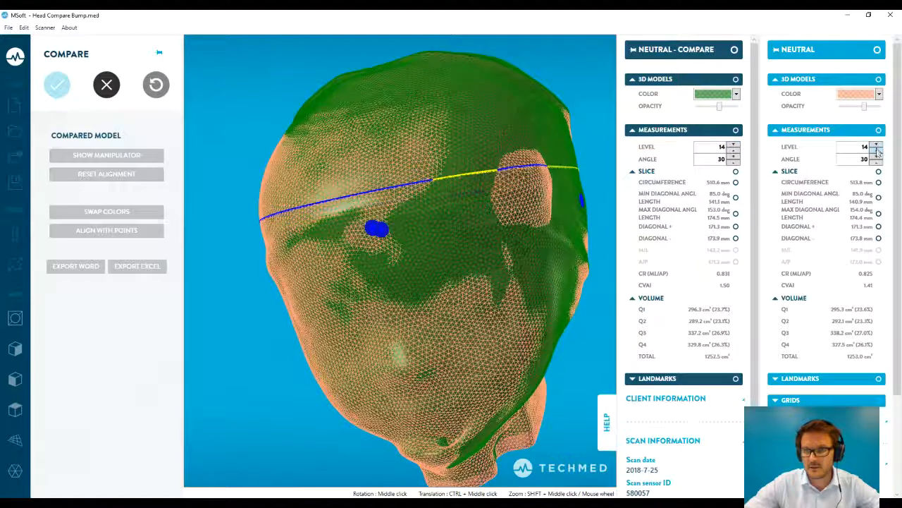
{"action": "left_click", "coordinate": [877, 152]}
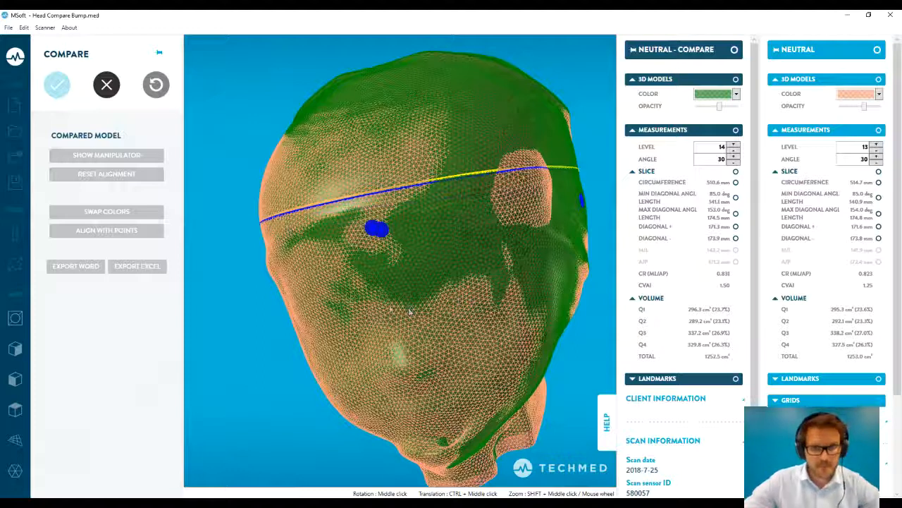
Export the comparison to a Word report and review its asymmetry index, cranial measurements, slice images and custom measurements.
{"action": "left_click", "coordinate": [89, 268]}
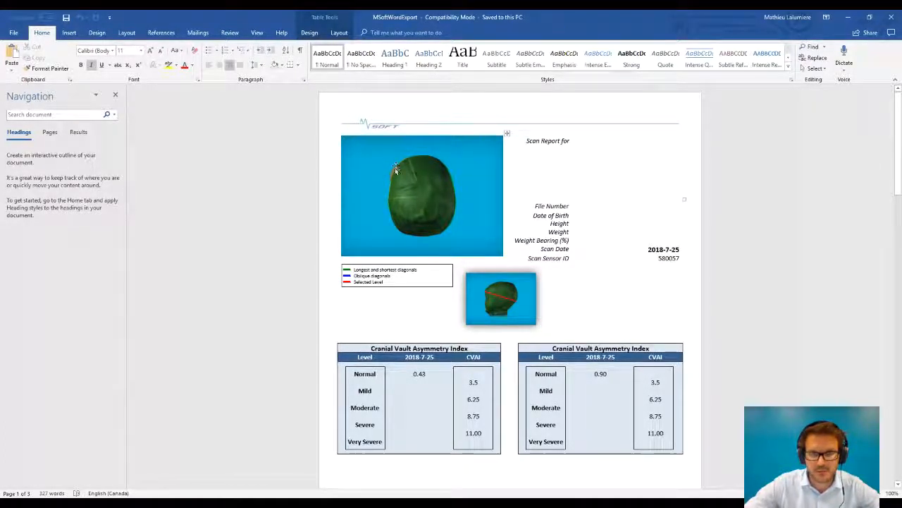
{"action": "scroll", "coordinate": [410, 274], "scroll_direction": "down", "scroll_amount": 3}
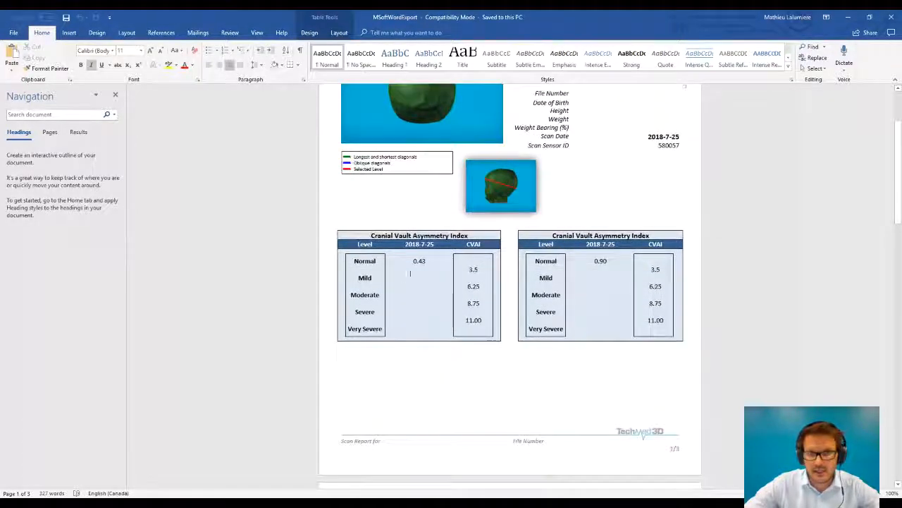
{"action": "scroll", "coordinate": [503, 342], "scroll_direction": "down", "scroll_amount": 5}
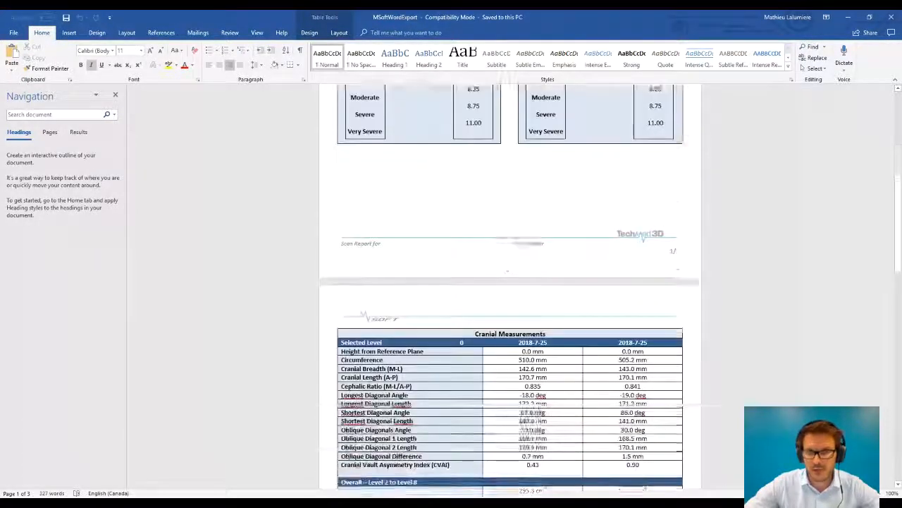
{"action": "scroll", "coordinate": [600, 328], "scroll_direction": "down", "scroll_amount": 3}
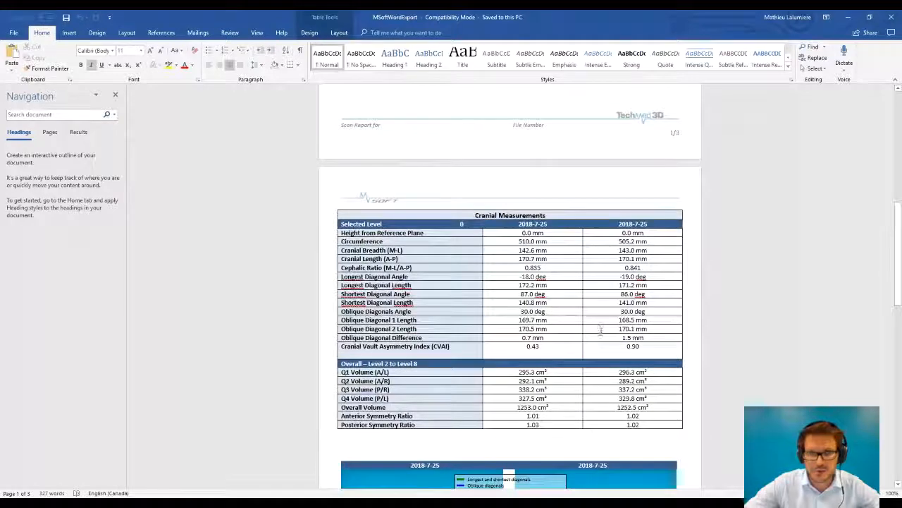
{"action": "scroll", "coordinate": [600, 329], "scroll_direction": "down", "scroll_amount": 12}
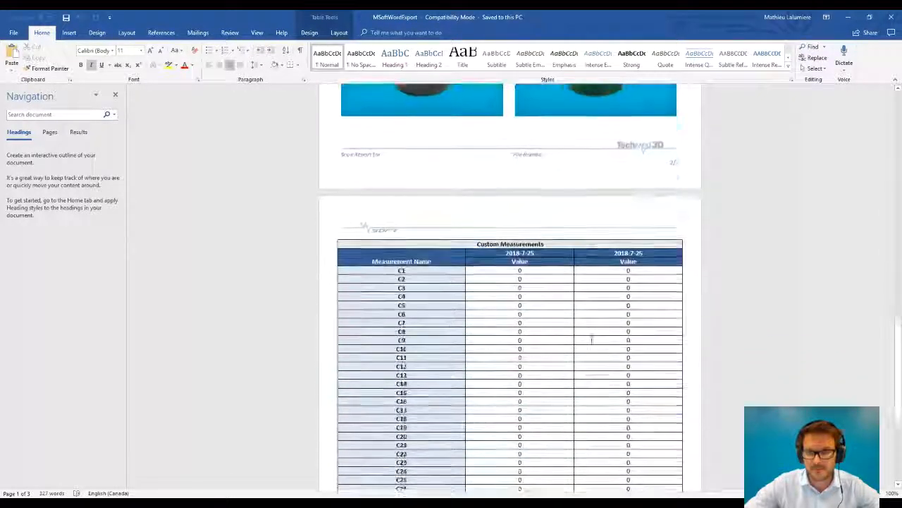
{"action": "scroll", "coordinate": [592, 340], "scroll_direction": "down", "scroll_amount": 7}
{"action": "scroll", "coordinate": [540, 280], "scroll_direction": "up", "scroll_amount": 12}
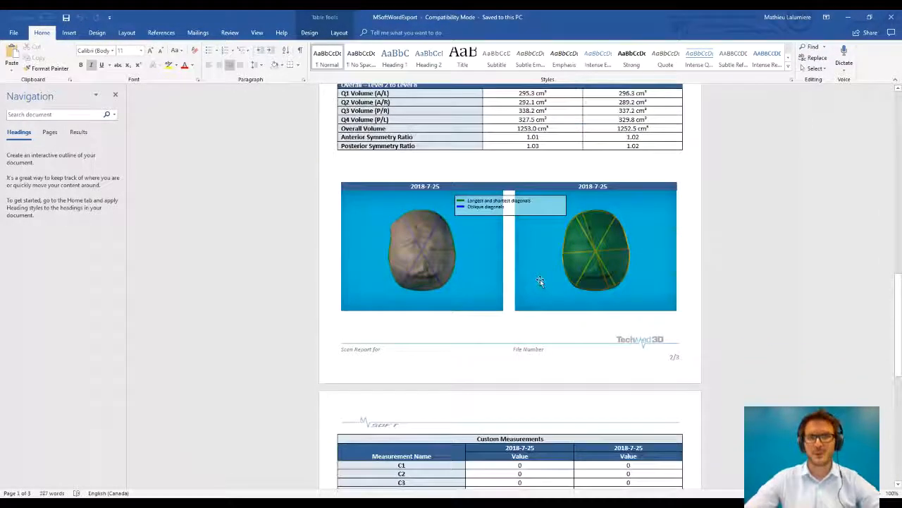